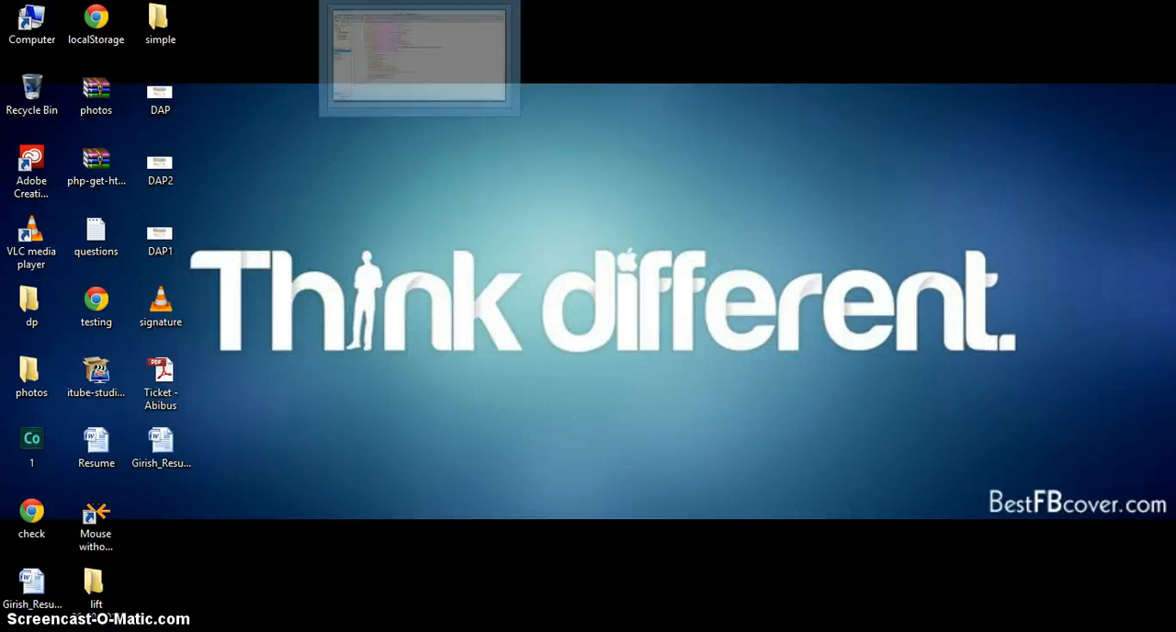
Hide the editor showing filezilla.xml and launch FileZilla from the desktop
left_click(428, 92)
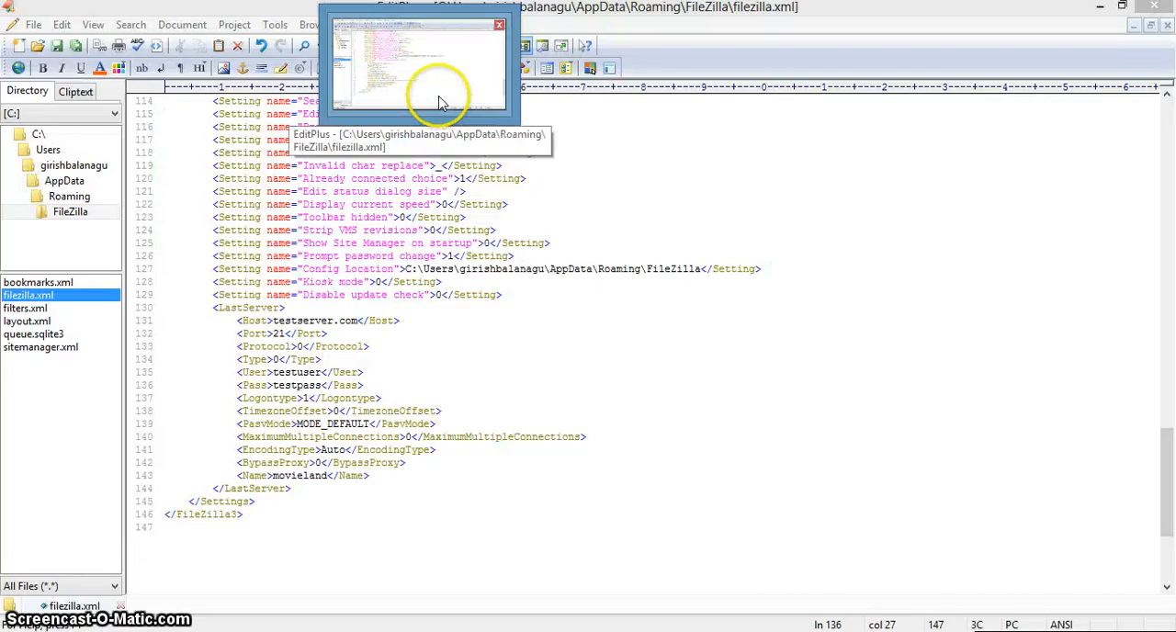
left_click(439, 99)
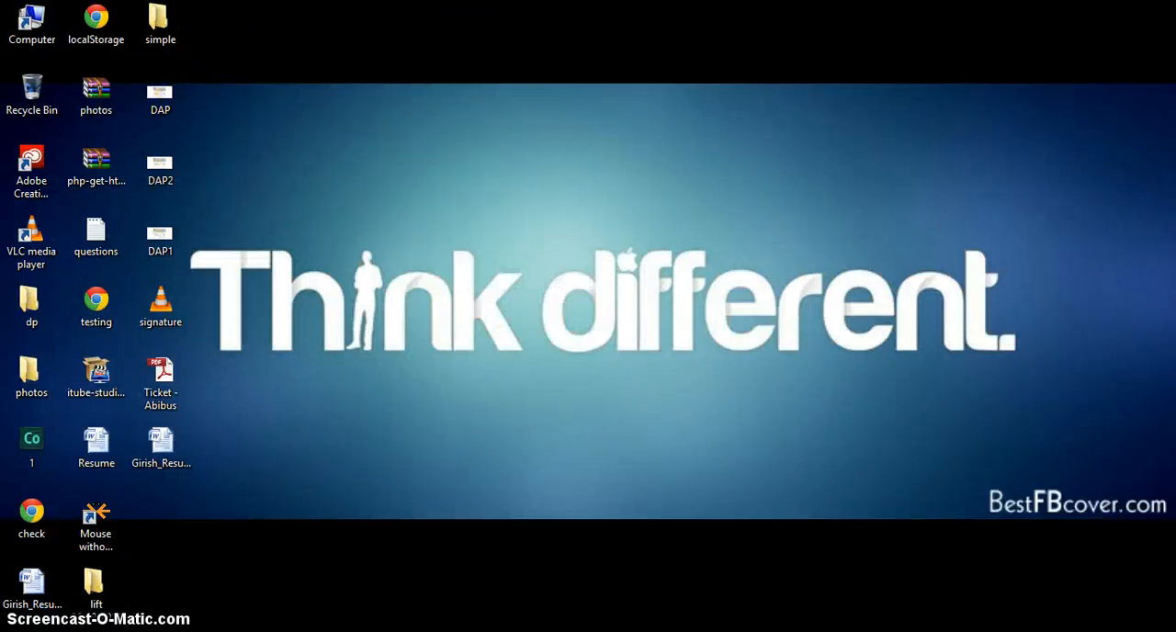
left_click(245, 80)
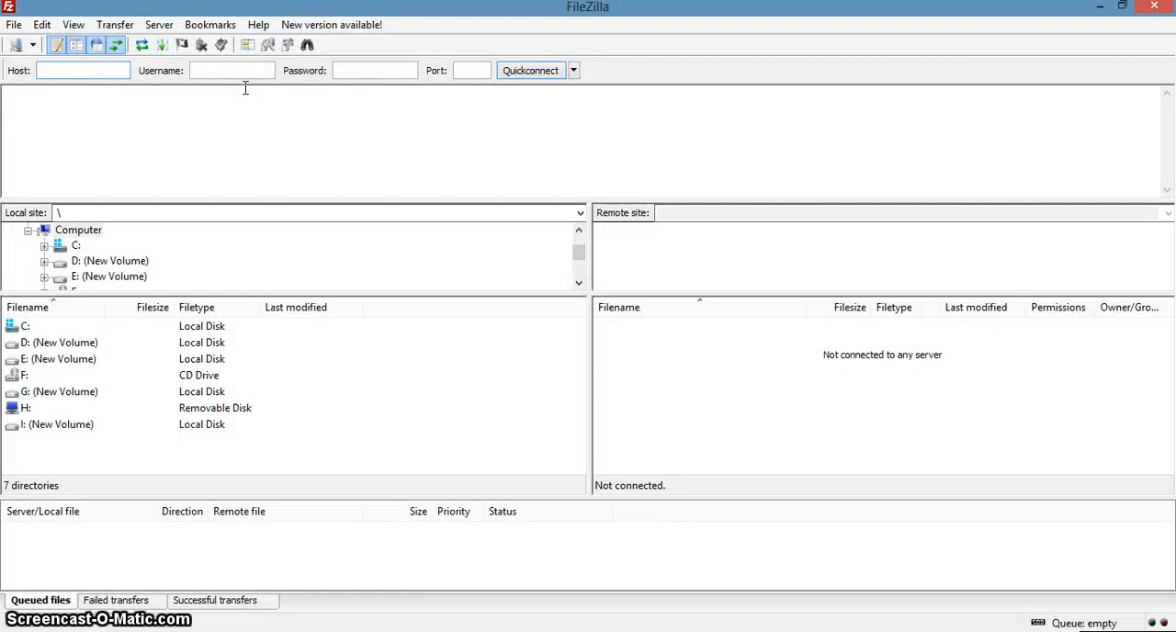
Connect to the saved 'test server' and bring up its Site Manager details
left_click(35, 46)
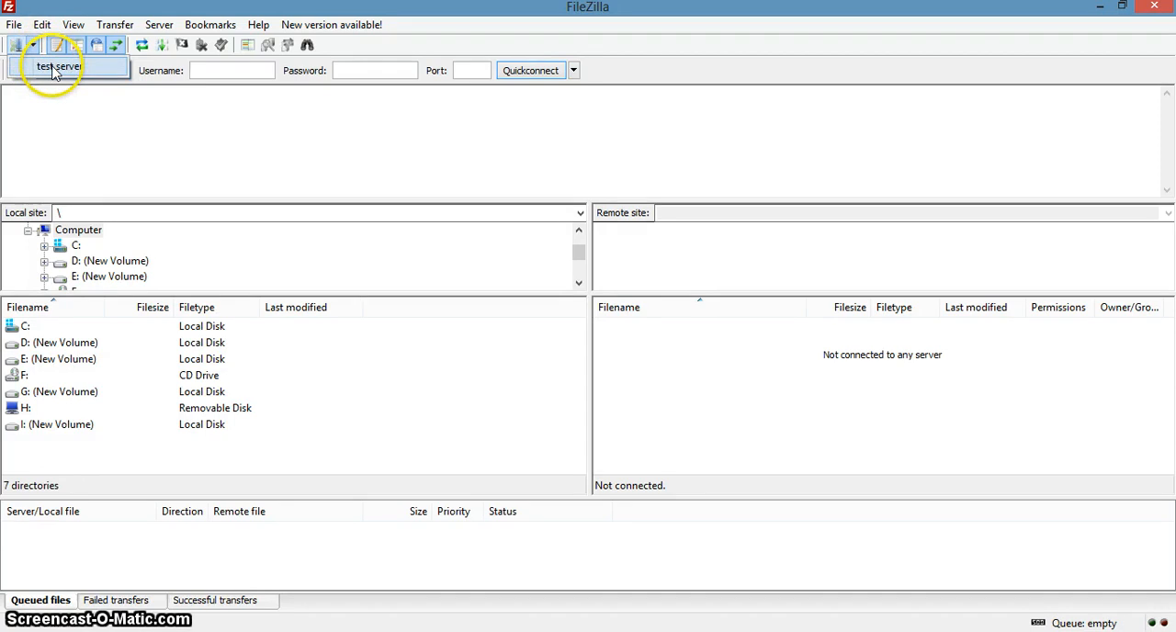
left_click(54, 68)
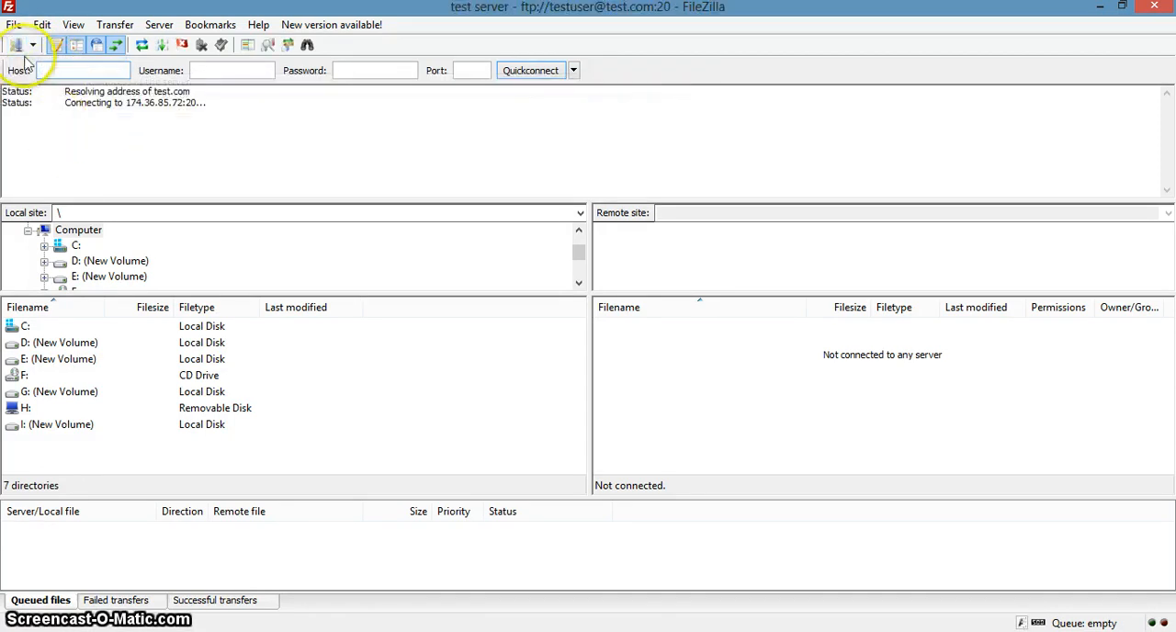
left_click(18, 46)
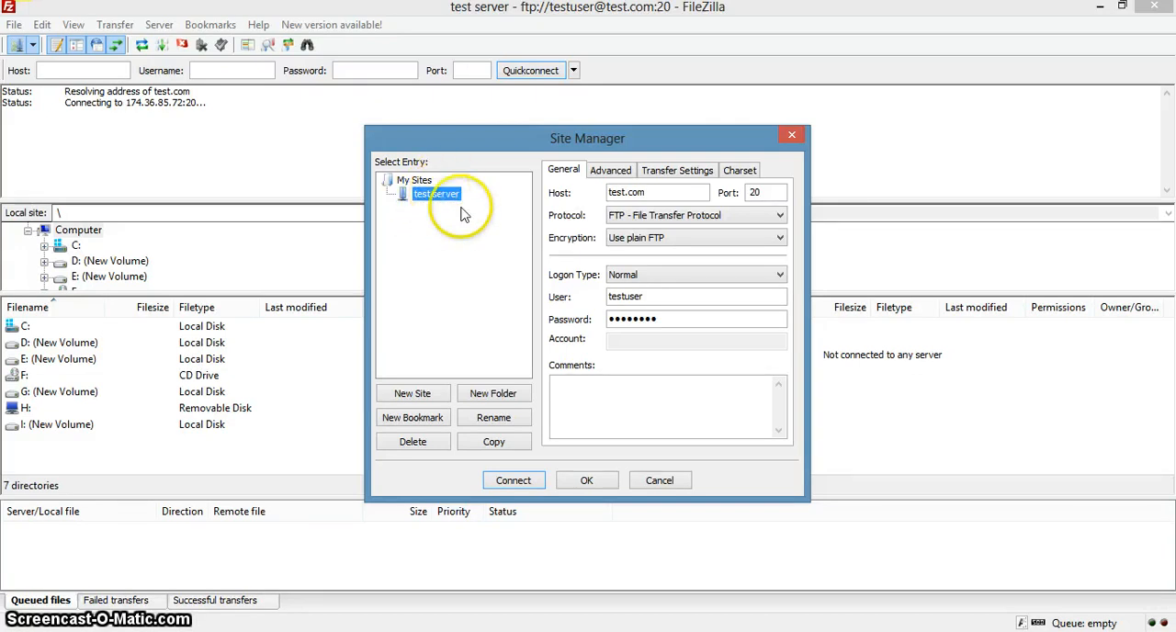
left_click_drag(653, 192, 599, 192)
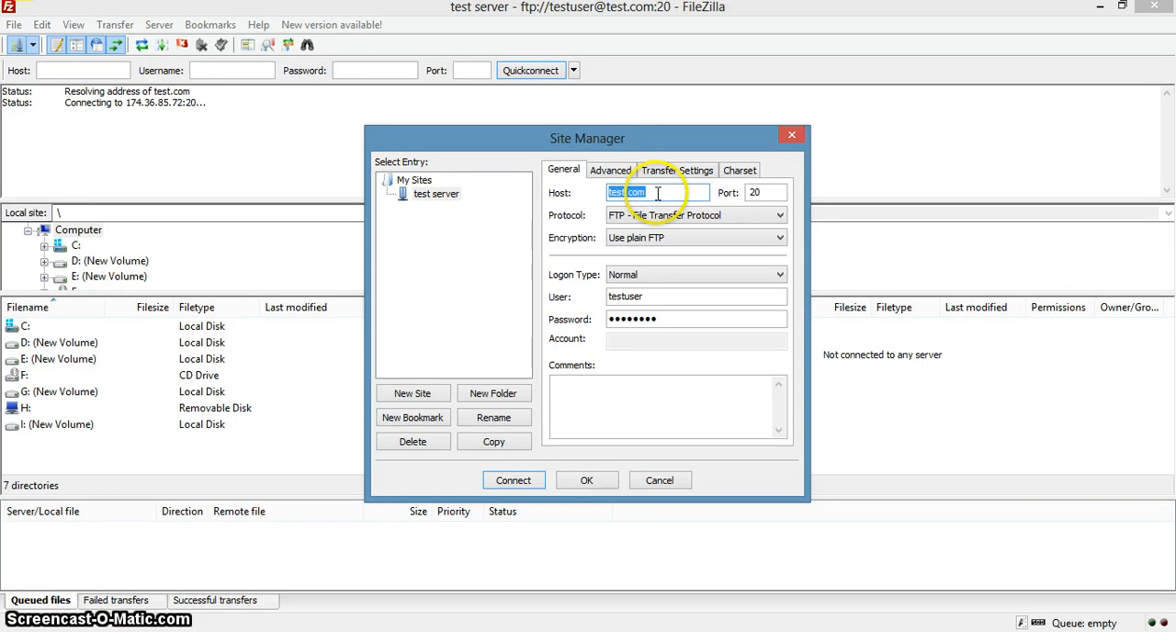
double_click(662, 296)
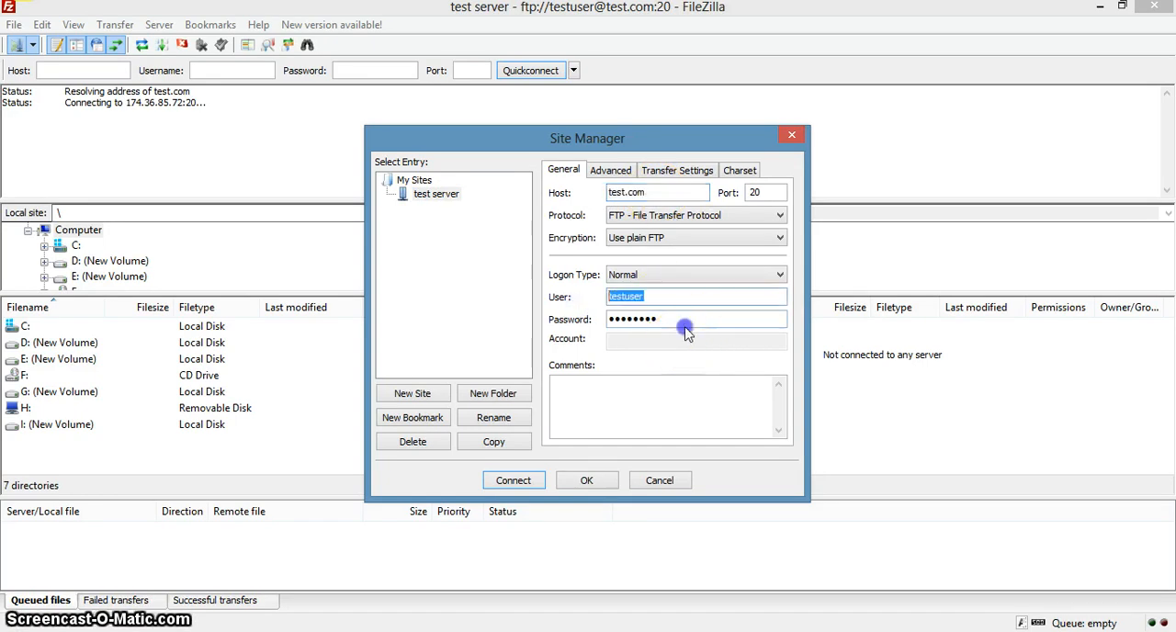
left_click_drag(666, 319, 611, 319)
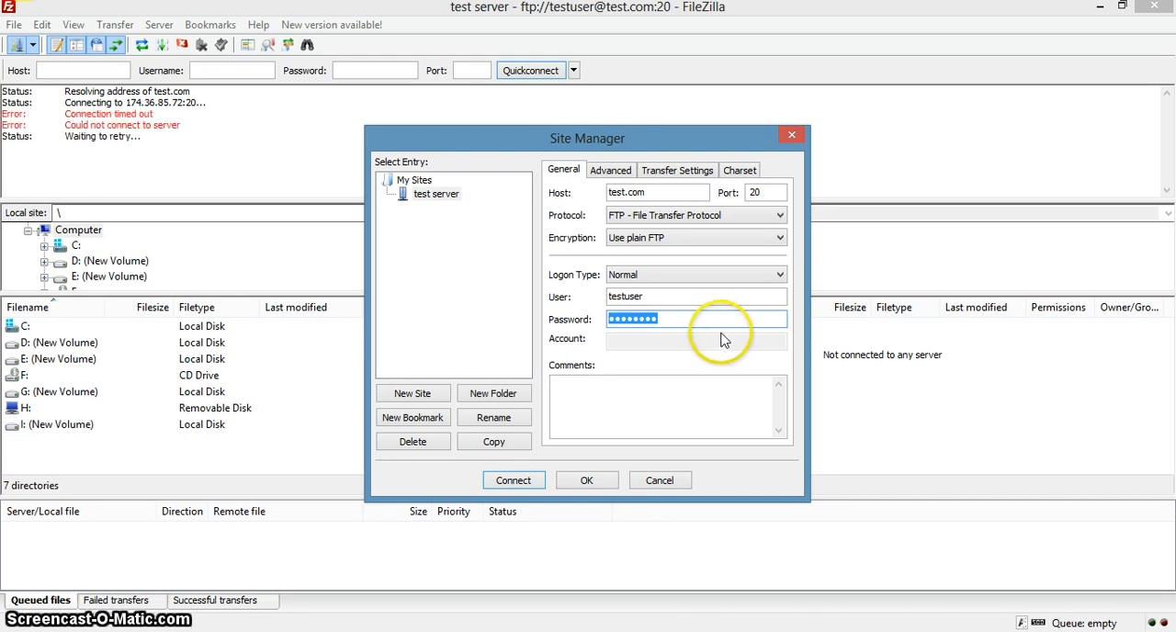
left_click(704, 320)
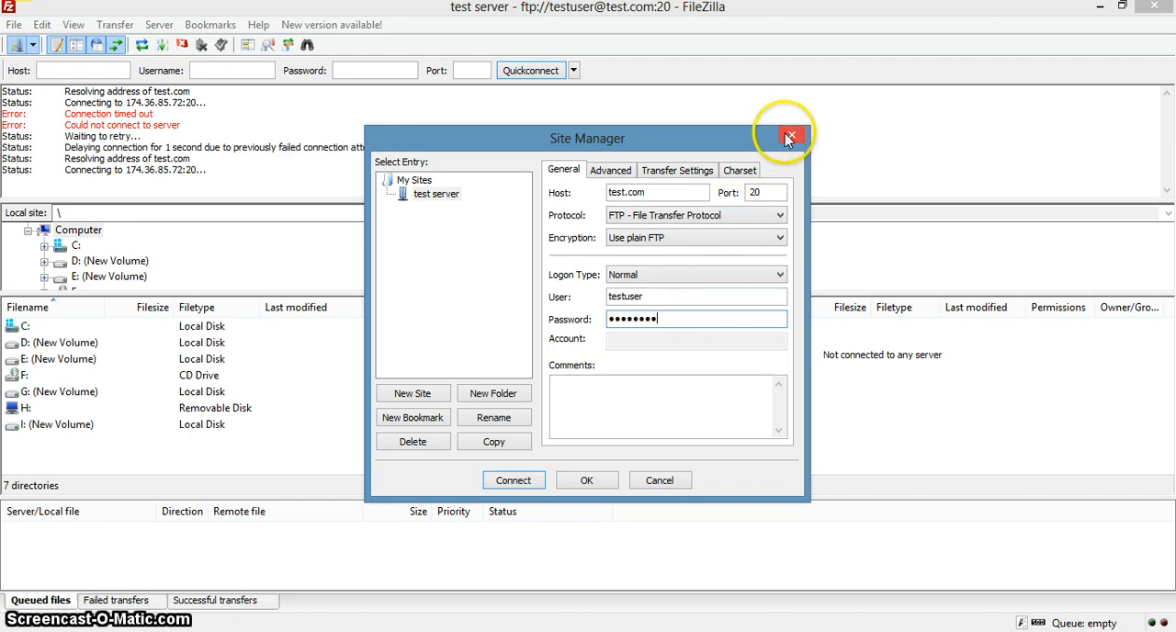
Close the Site Manager and bring up the Run prompt with %APPDATA% entered
left_click(659, 481)
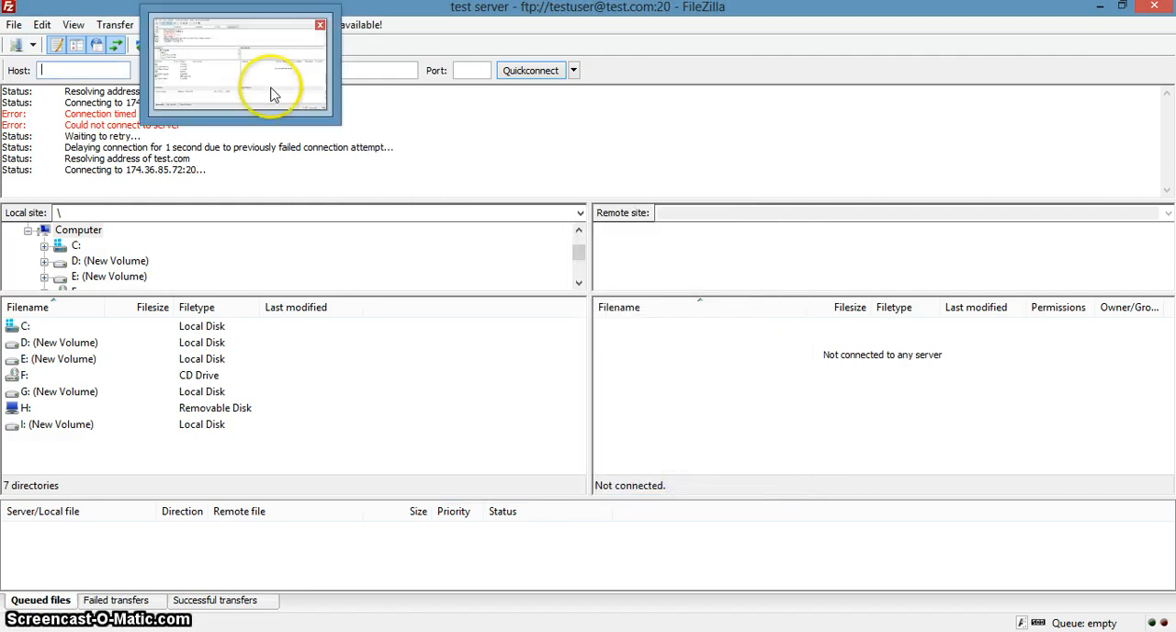
left_click(483, 135)
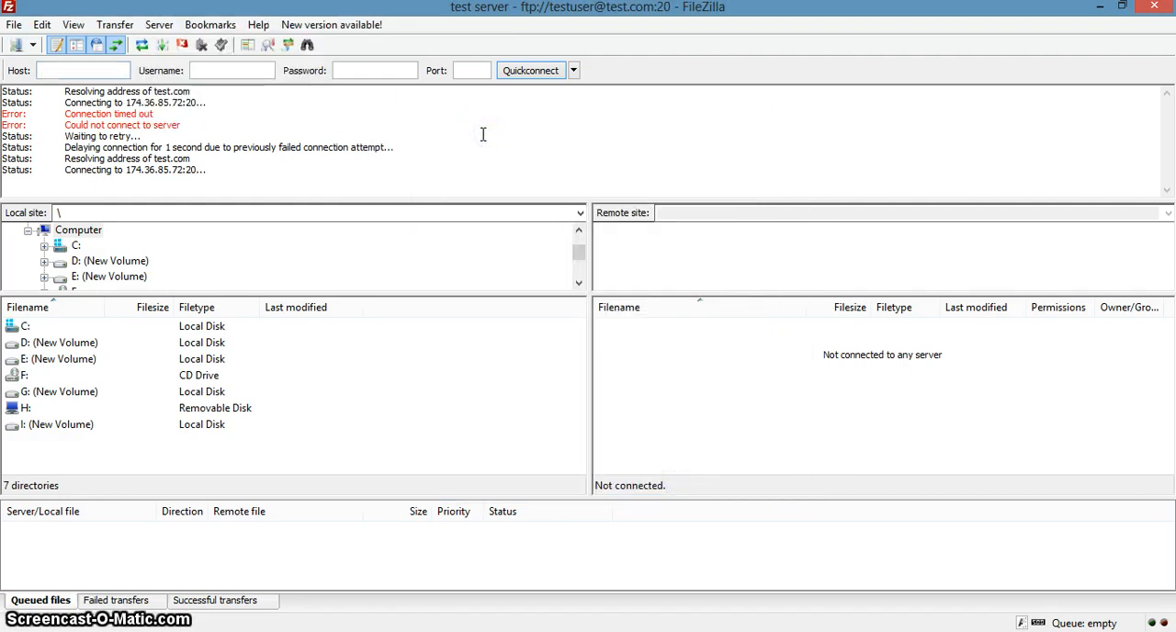
key("super+r")
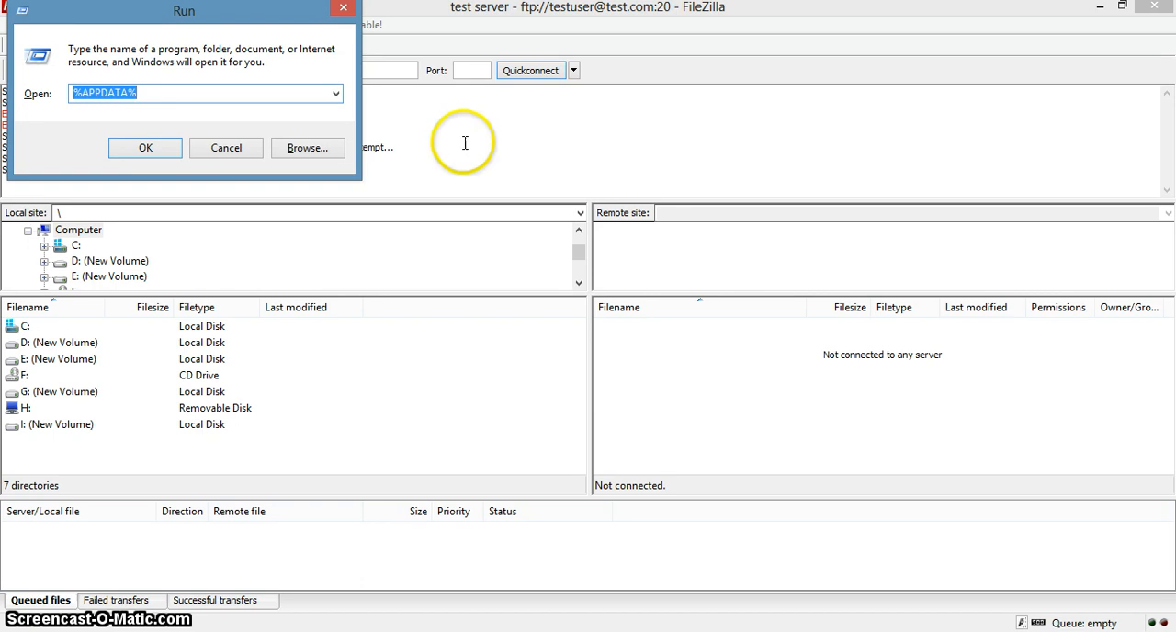
left_click(140, 93)
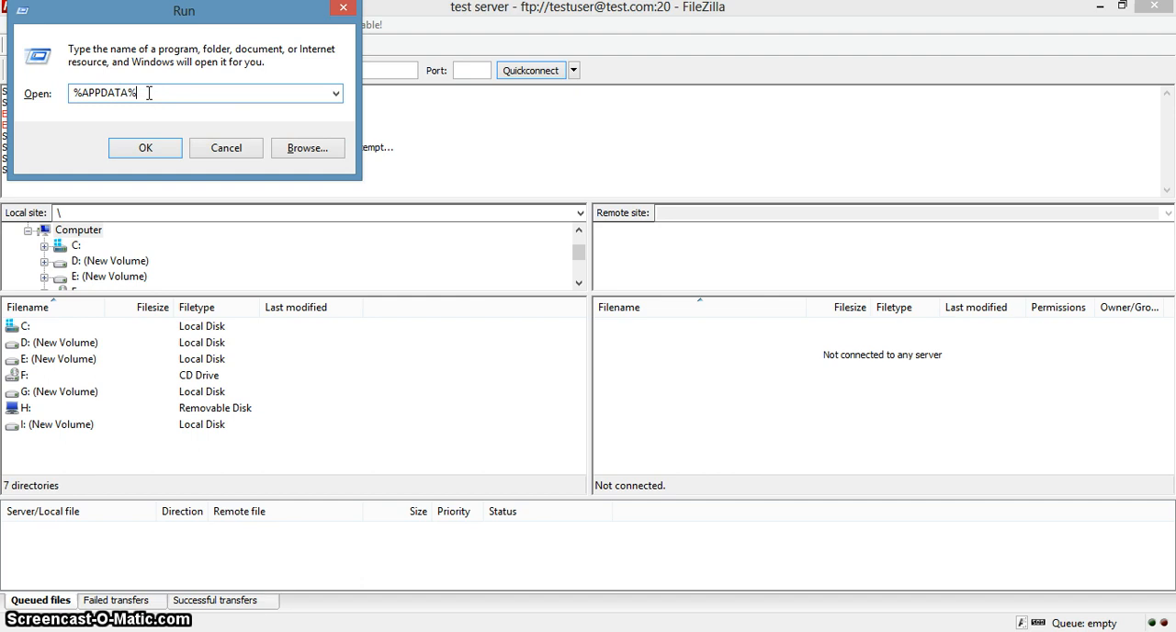
left_click(145, 148)
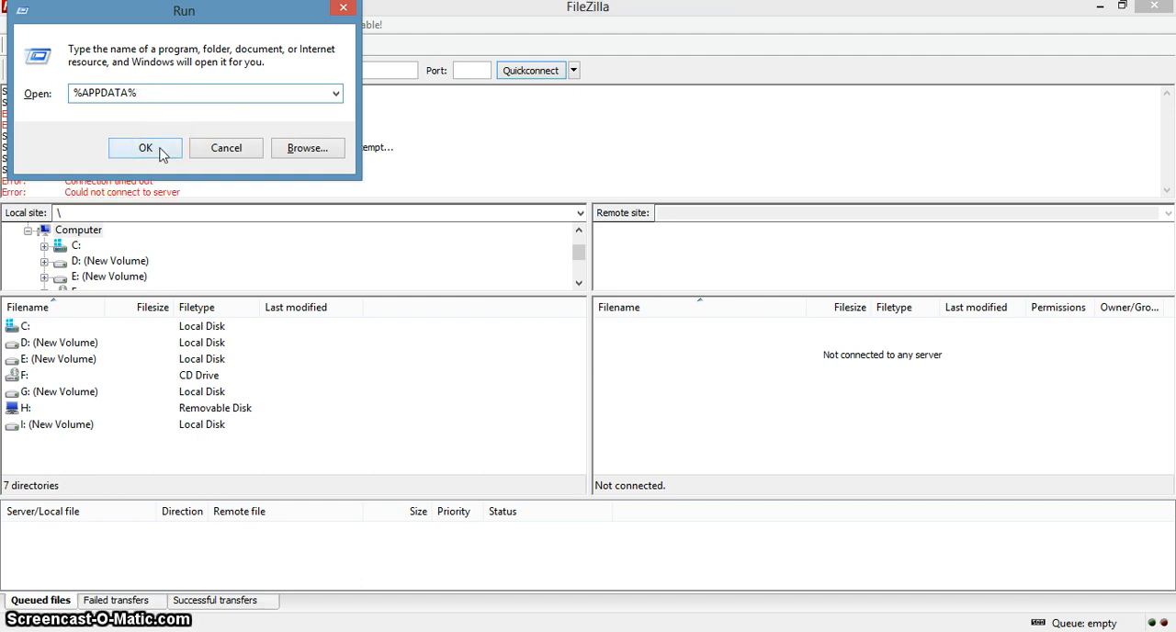
Open the %APPDATA% Roaming folder maximized and enter the FileZilla settings folder
left_click(145, 148)
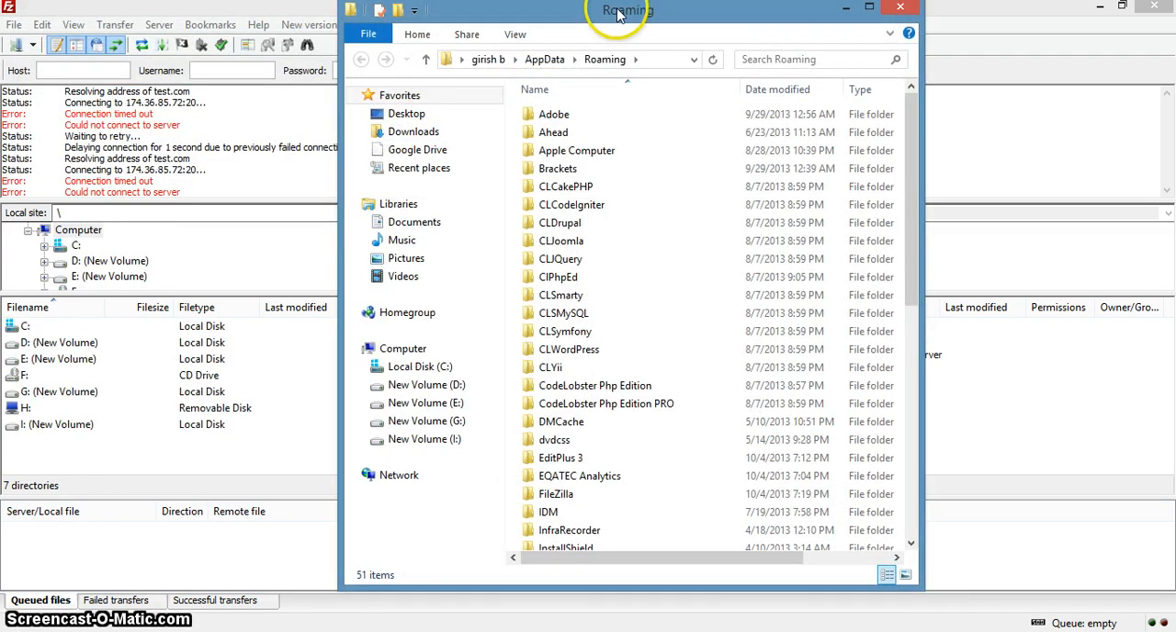
double_click(618, 13)
left_click(427, 325)
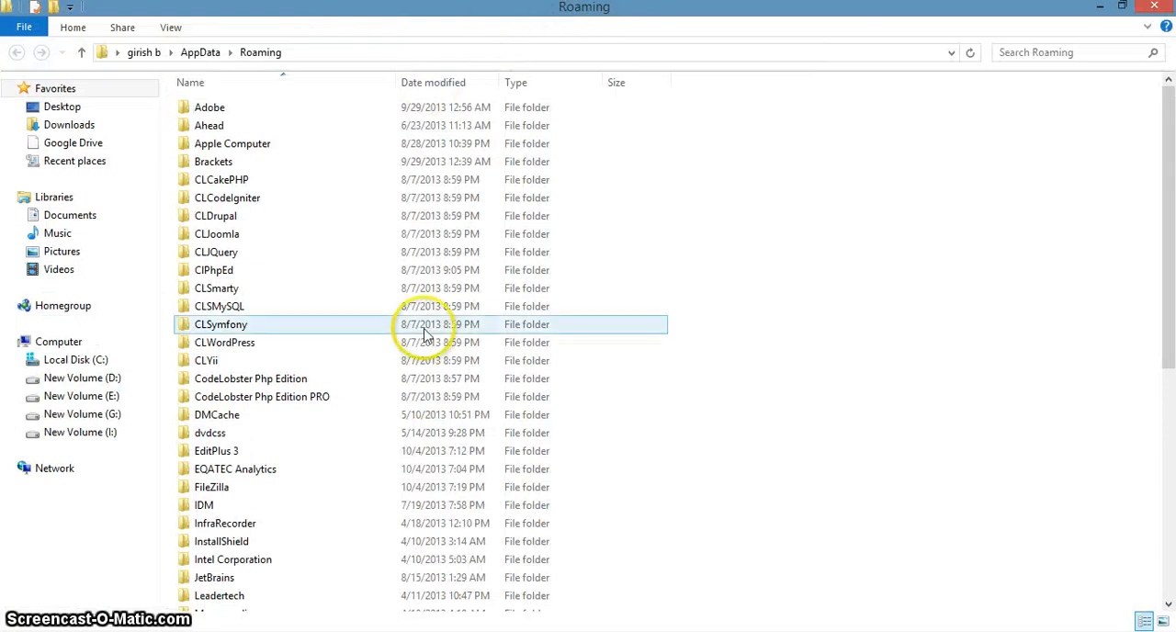
scroll(427, 336, "down", 3)
scroll(303, 358, "down", 3)
left_click(214, 354)
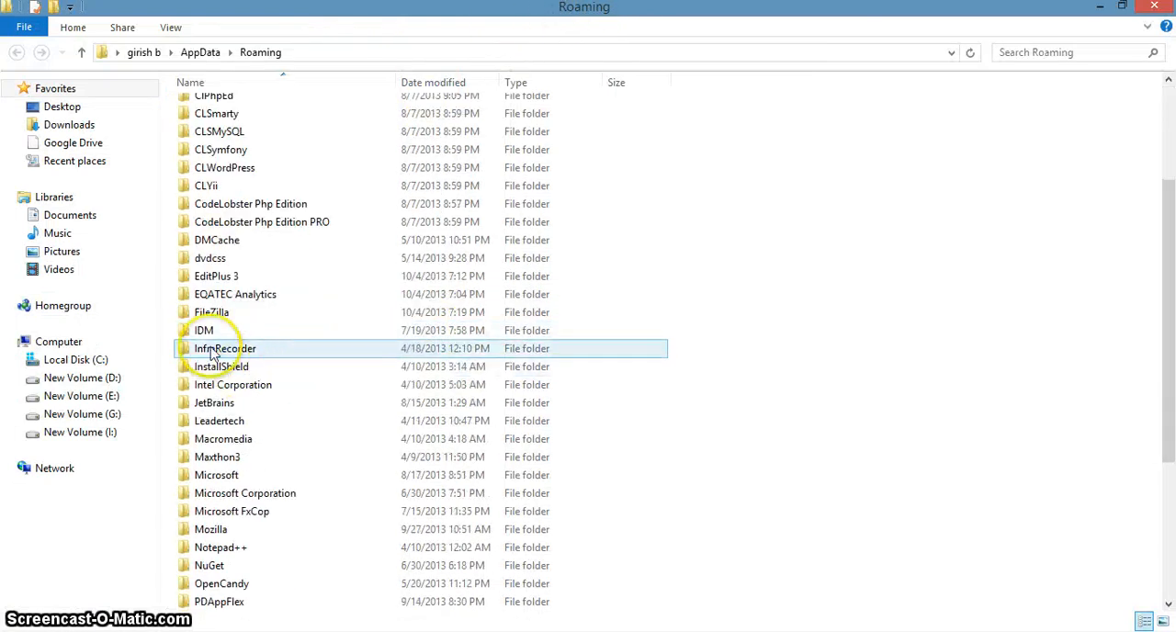
double_click(204, 312)
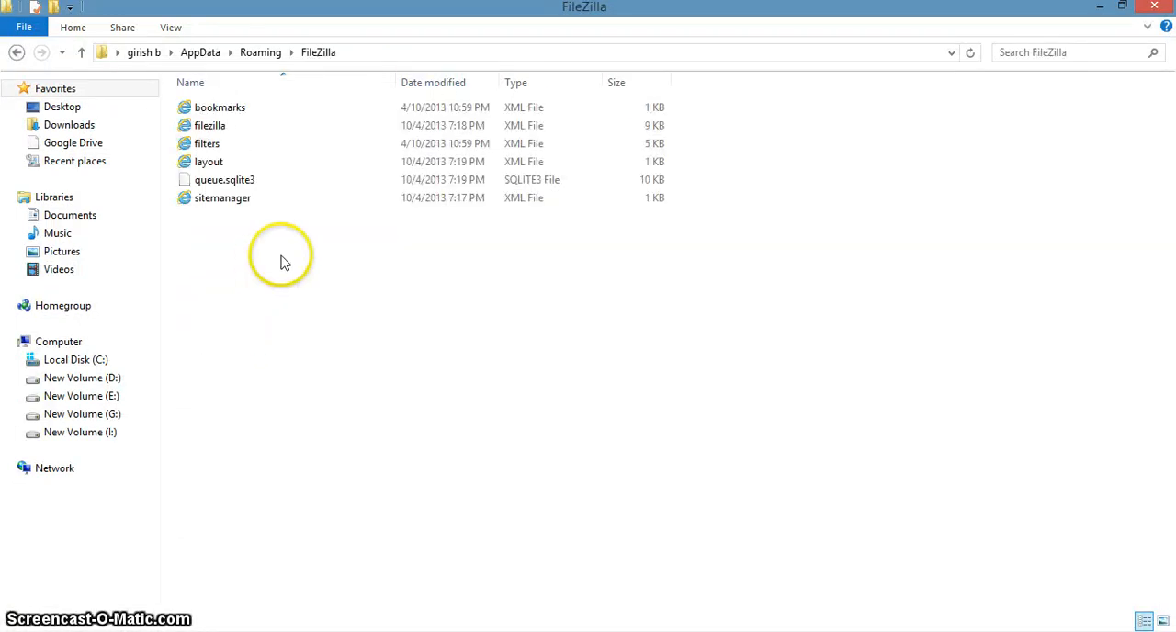
Select filezilla.xml and show its context menu options
left_click(209, 125)
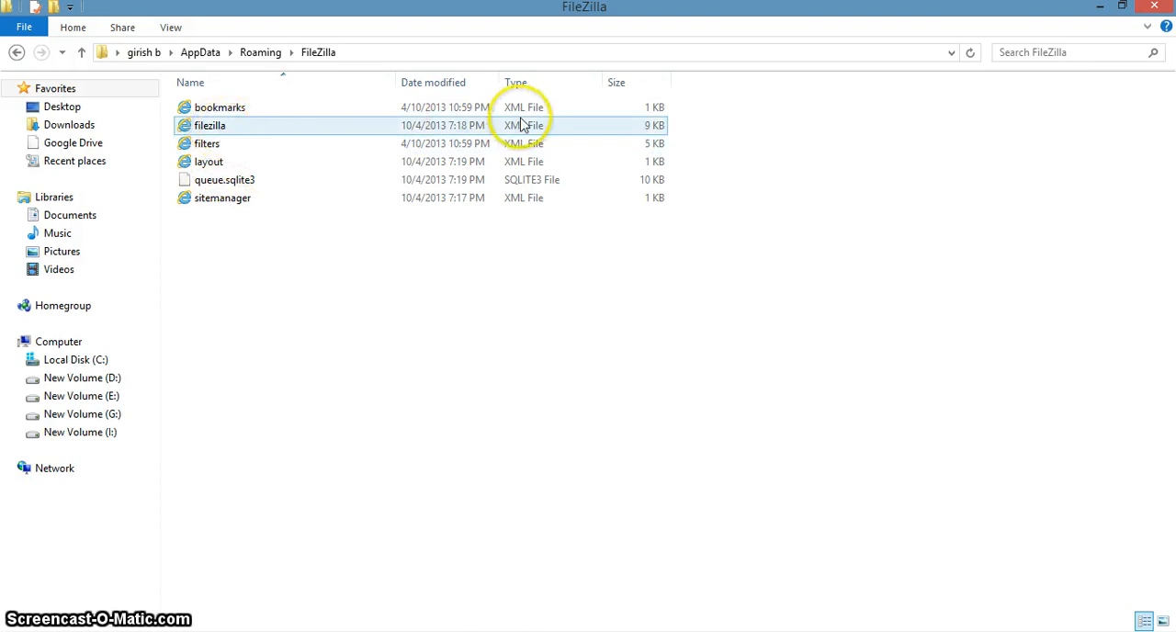
left_click(213, 131)
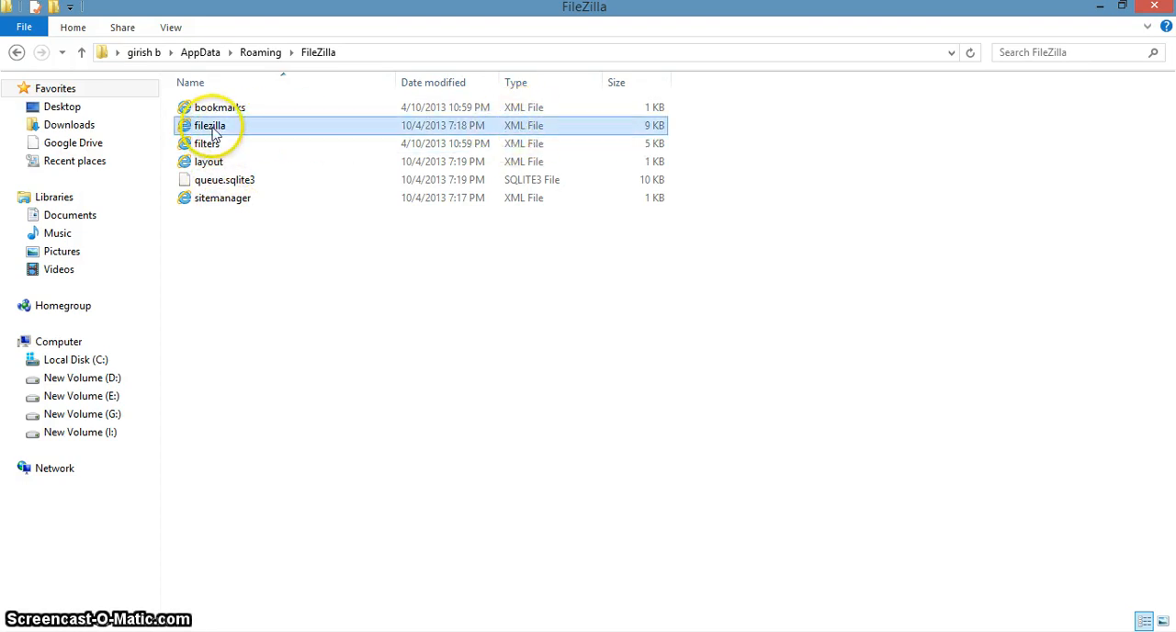
right_click(213, 131)
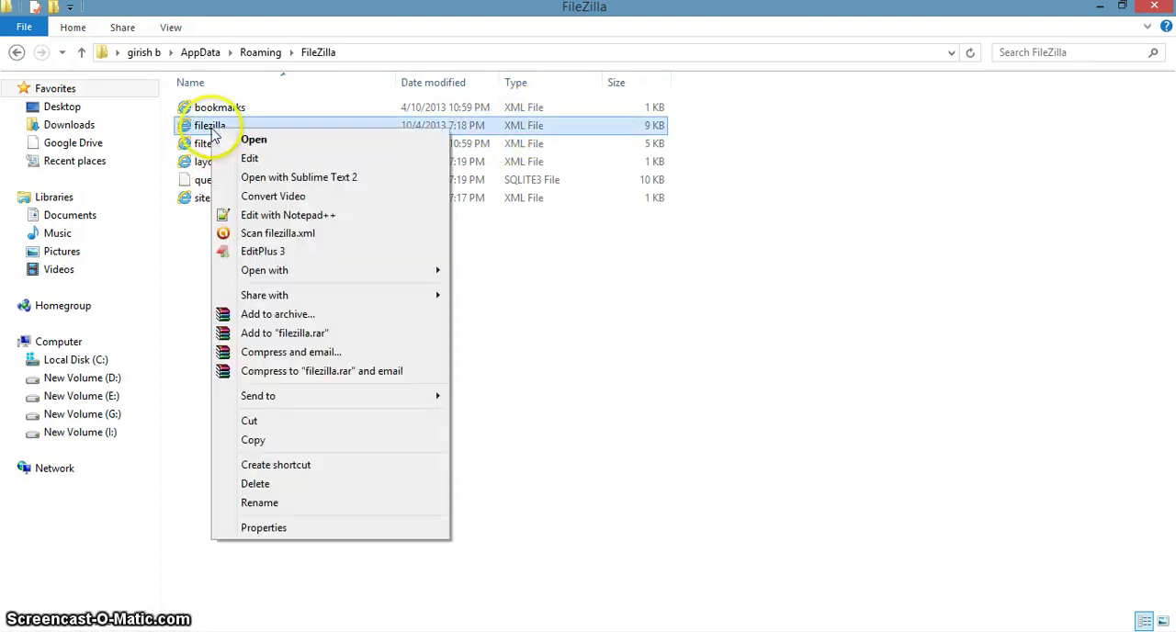
Open filezilla.xml in EditPlus 3 and highlight the saved host testserver.com
left_click(262, 251)
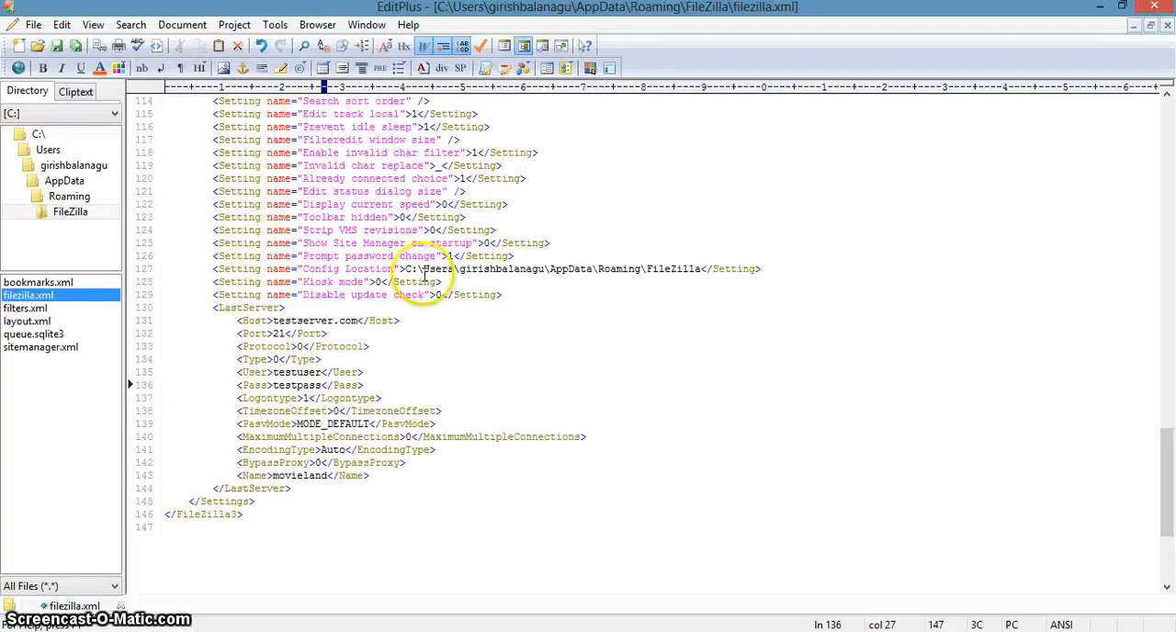
mouse_move(336, 319)
left_mouse_down()
mouse_move(276, 320)
mouse_move(299, 320)
left_mouse_up()
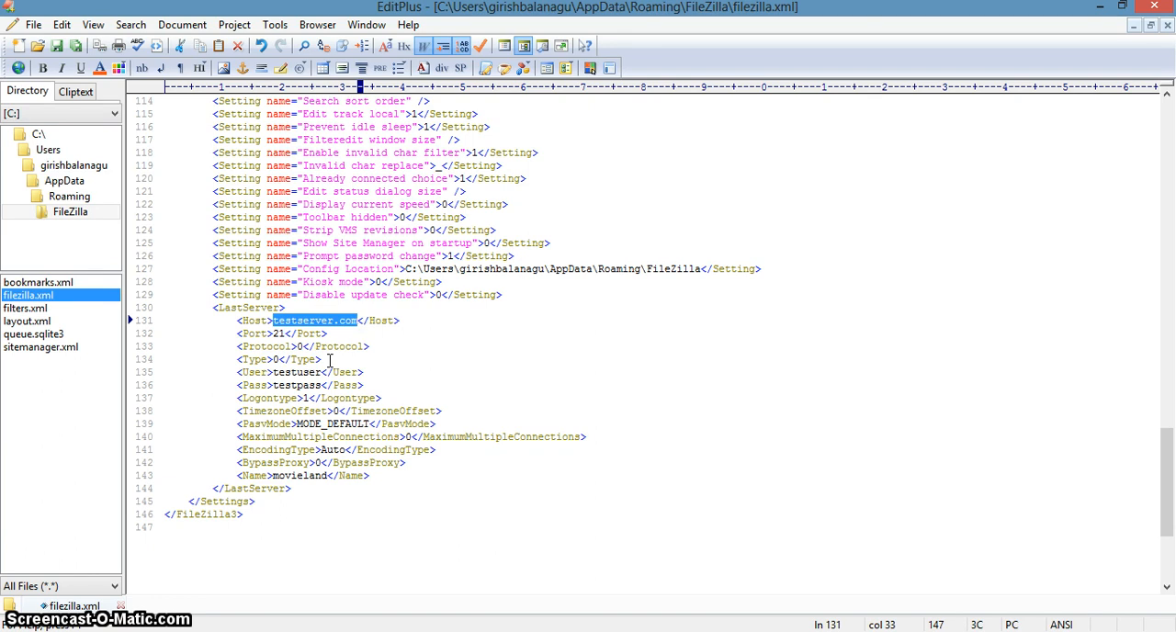
left_click(310, 320)
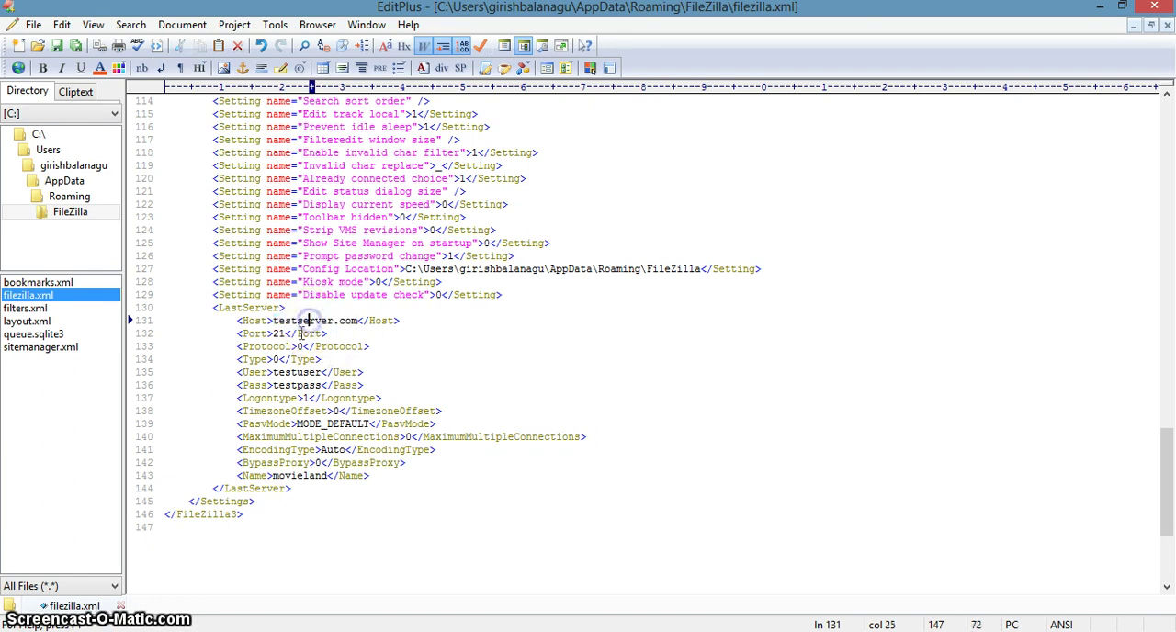
double_click(294, 373)
left_click_drag(272, 385, 277, 385)
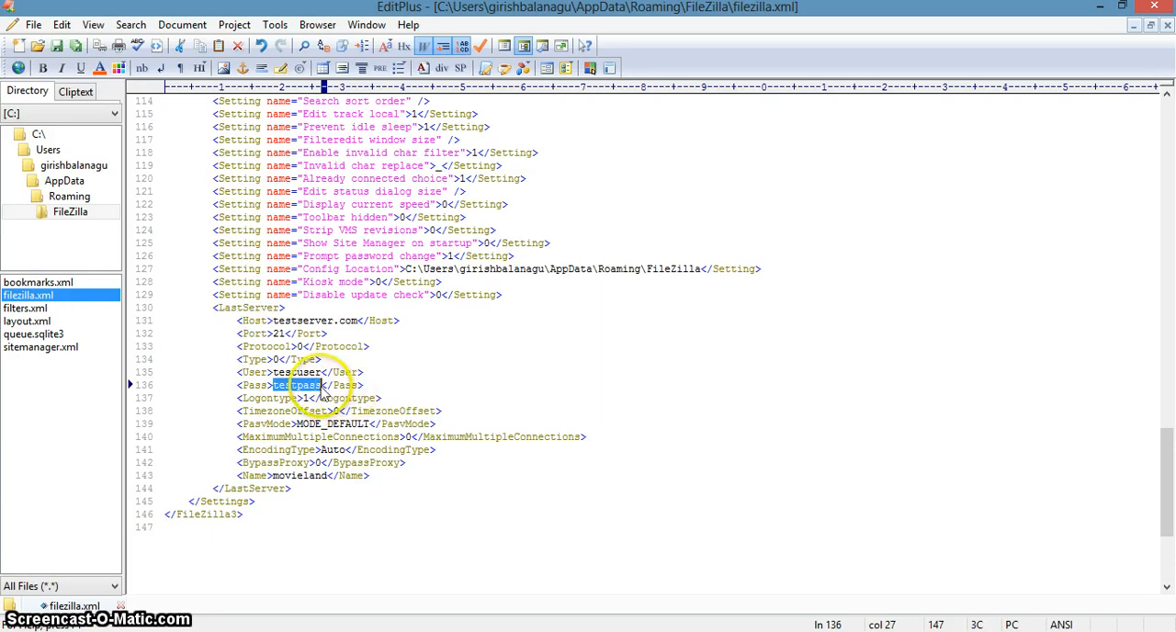
left_click(323, 384)
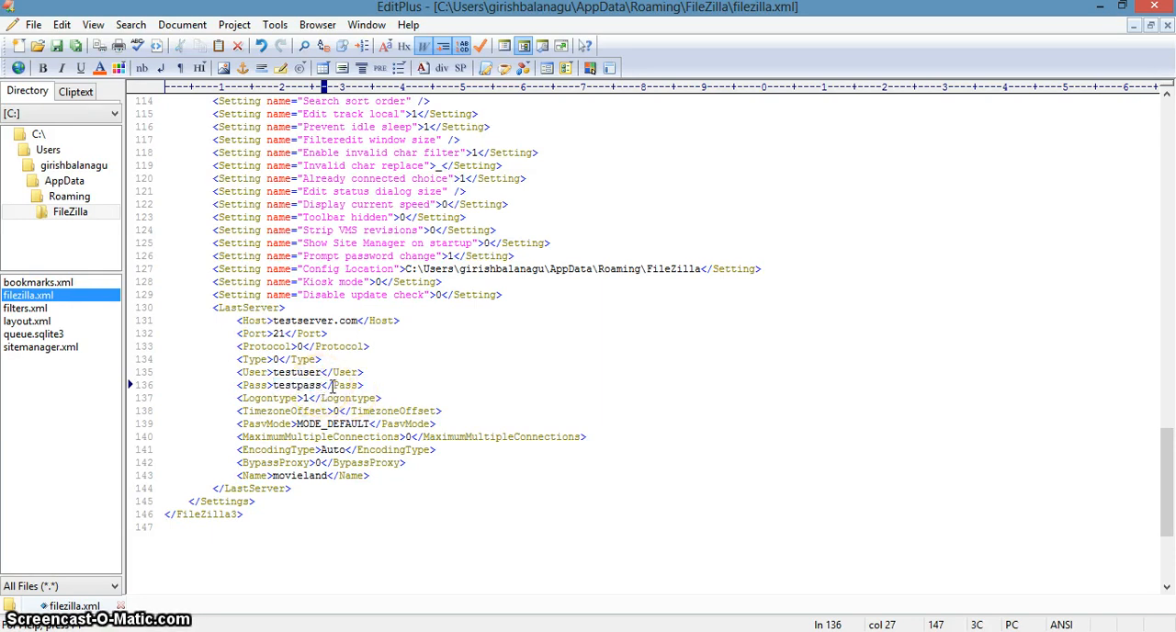